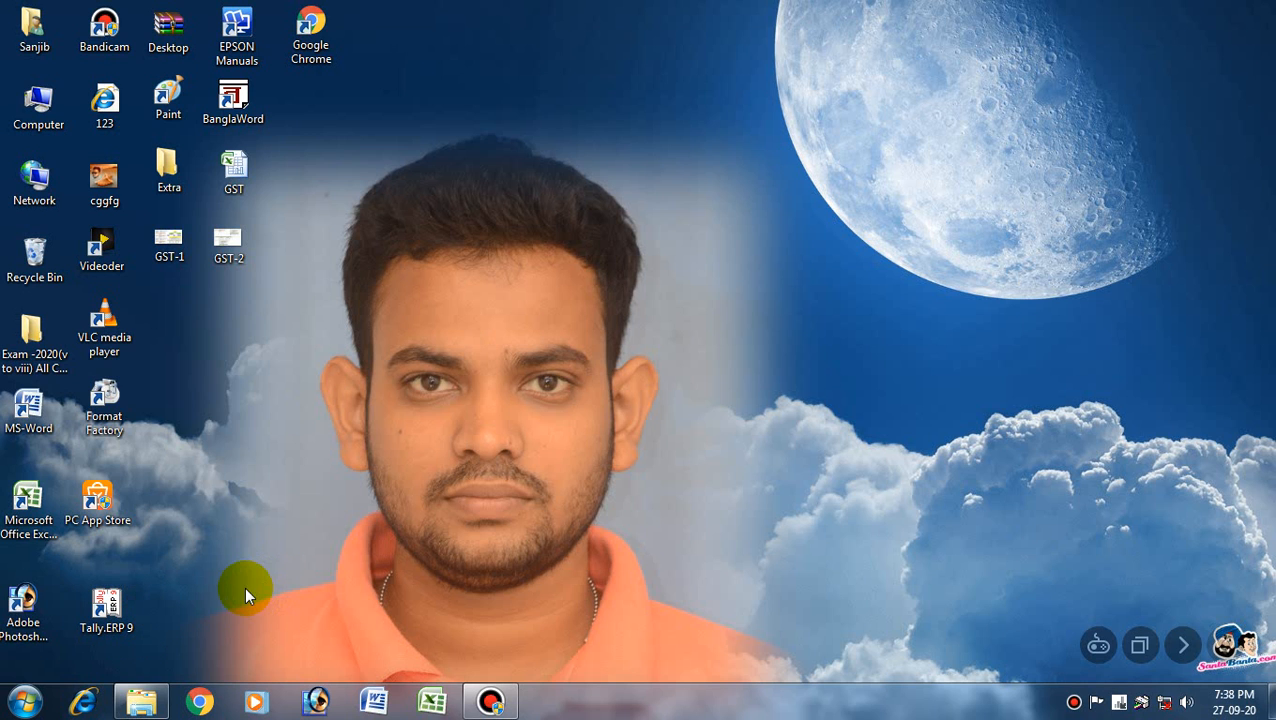
- Launch Tally.ERP 9 from its desktop shortcut
{"action": "double_click", "coordinate": [130, 621]}
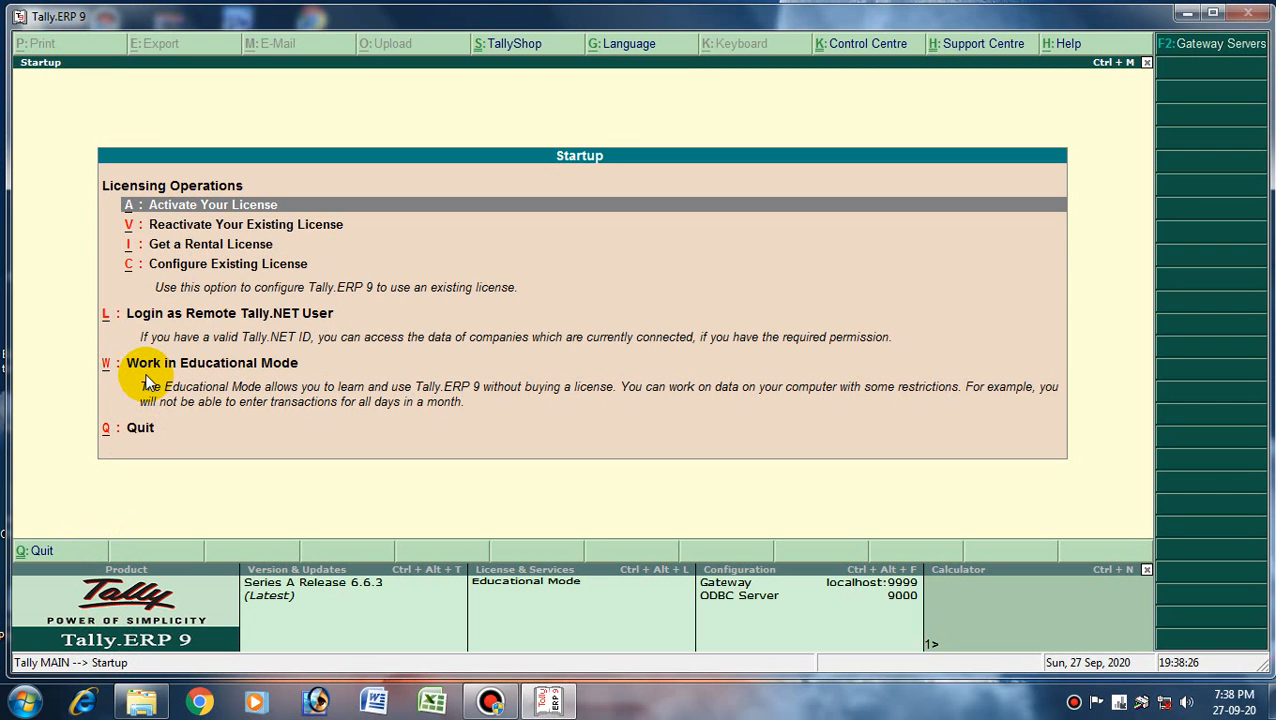
- Enter Educational Mode and unlock the Payroll in Tally company with its TallyVault password
{"action": "left_click", "coordinate": [277, 373]}
{"action": "left_click", "coordinate": [279, 380]}
{"action": "type", "text": "*****"}
{"action": "key", "text": "Return"}
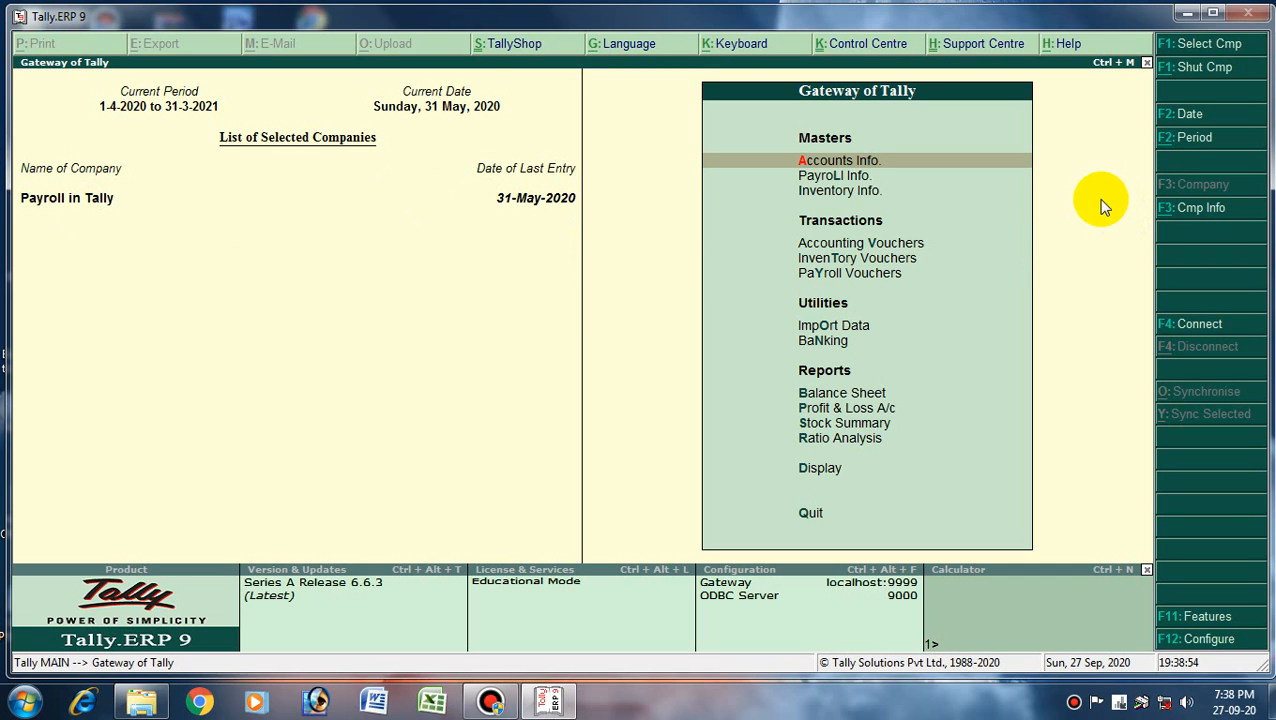
- Shut the Payroll in Tally company and choose Create Company from Company Info
{"action": "left_click", "coordinate": [1193, 80]}
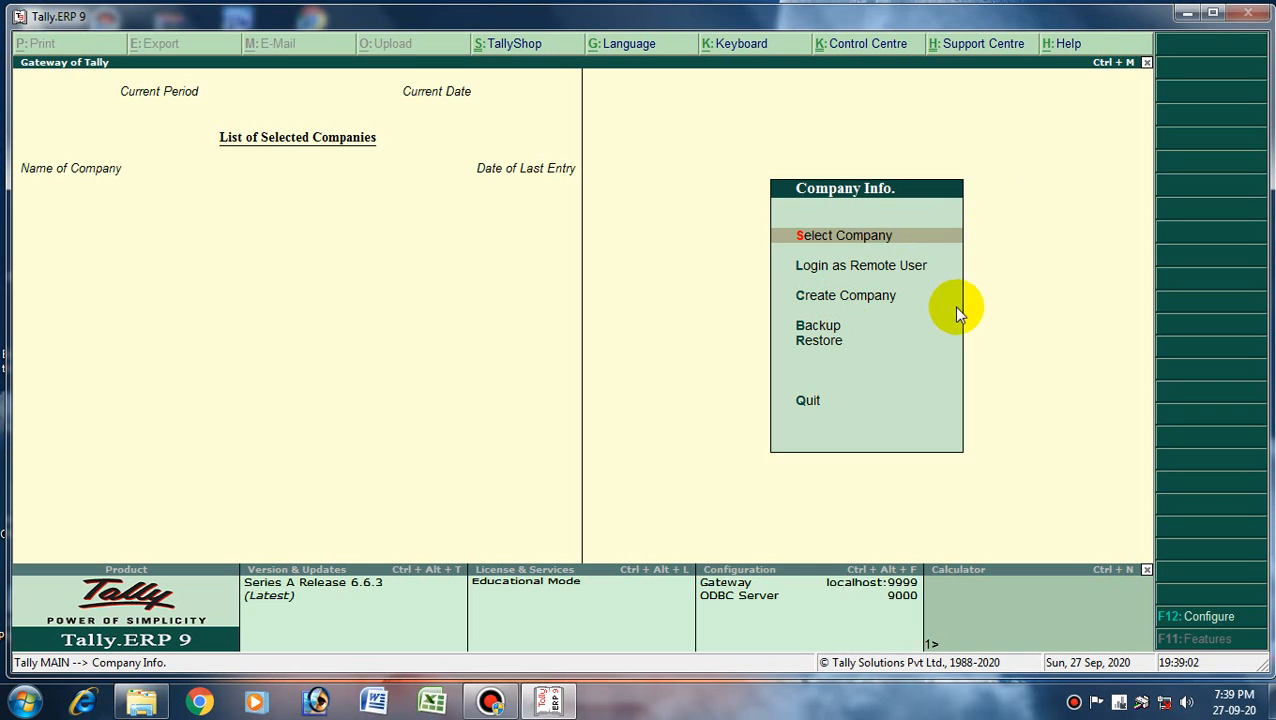
{"action": "key", "text": "Down"}
{"action": "key", "text": "Down"}
{"action": "key", "text": "Return"}
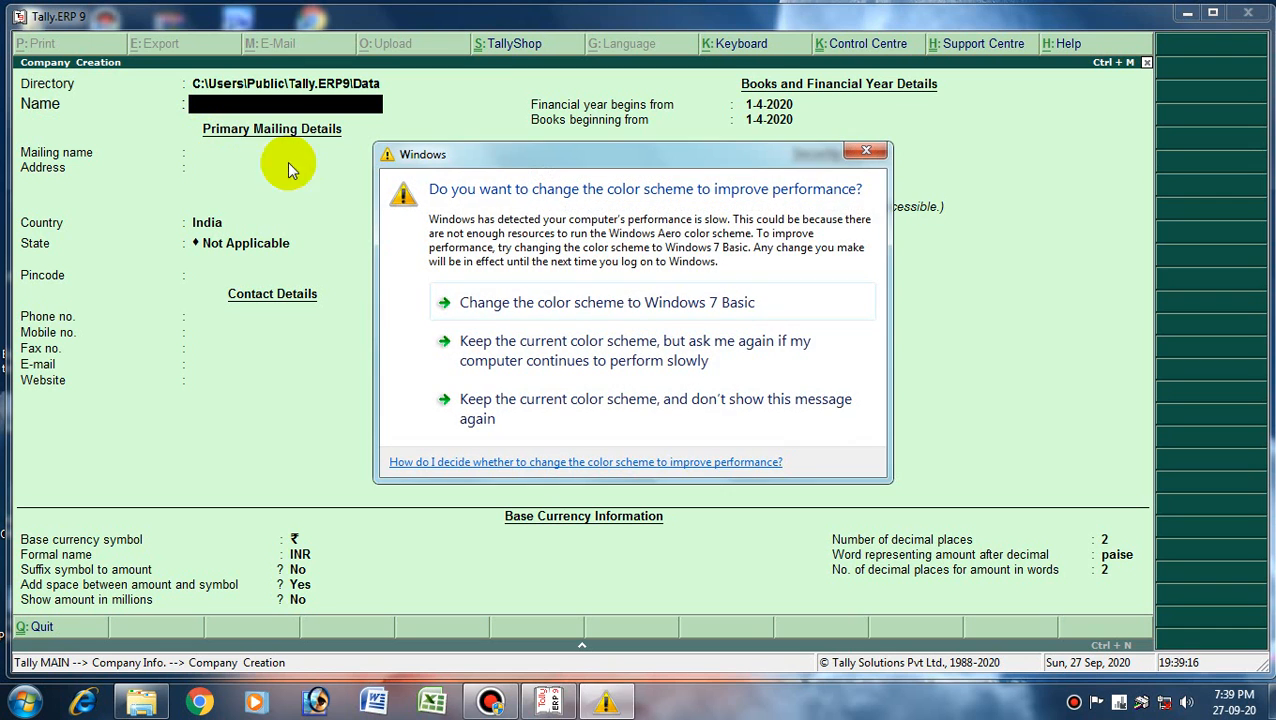
- Enter 'ABC Company' as the company name and accept it as the mailing name
{"action": "left_click", "coordinate": [868, 154]}
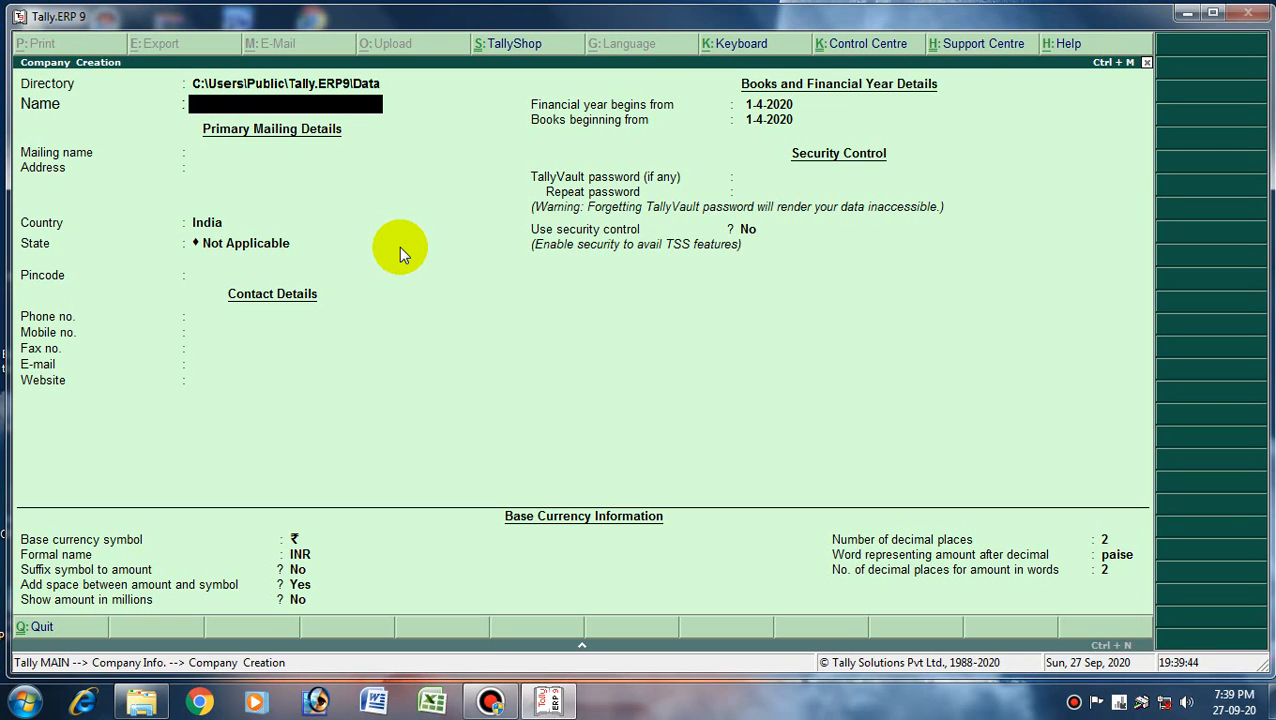
{"action": "type", "text": "ABC Company"}
{"action": "key", "text": "Return"}
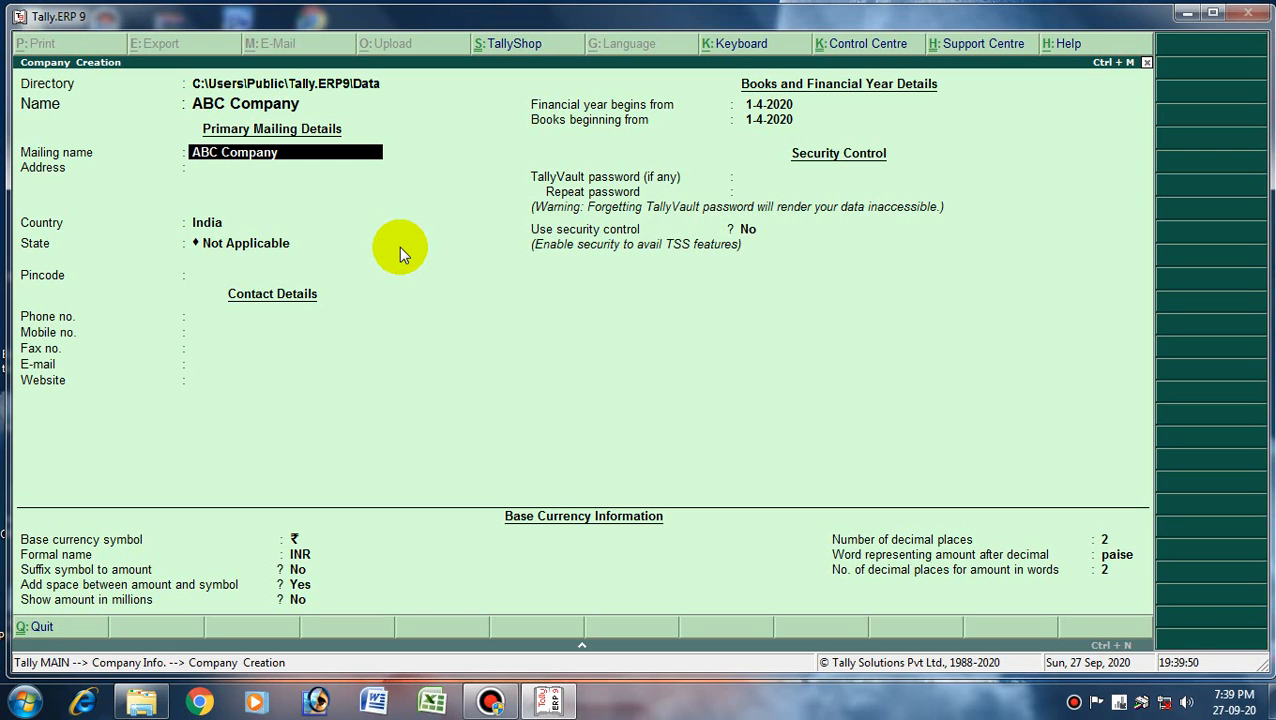
{"action": "key", "text": "Return"}
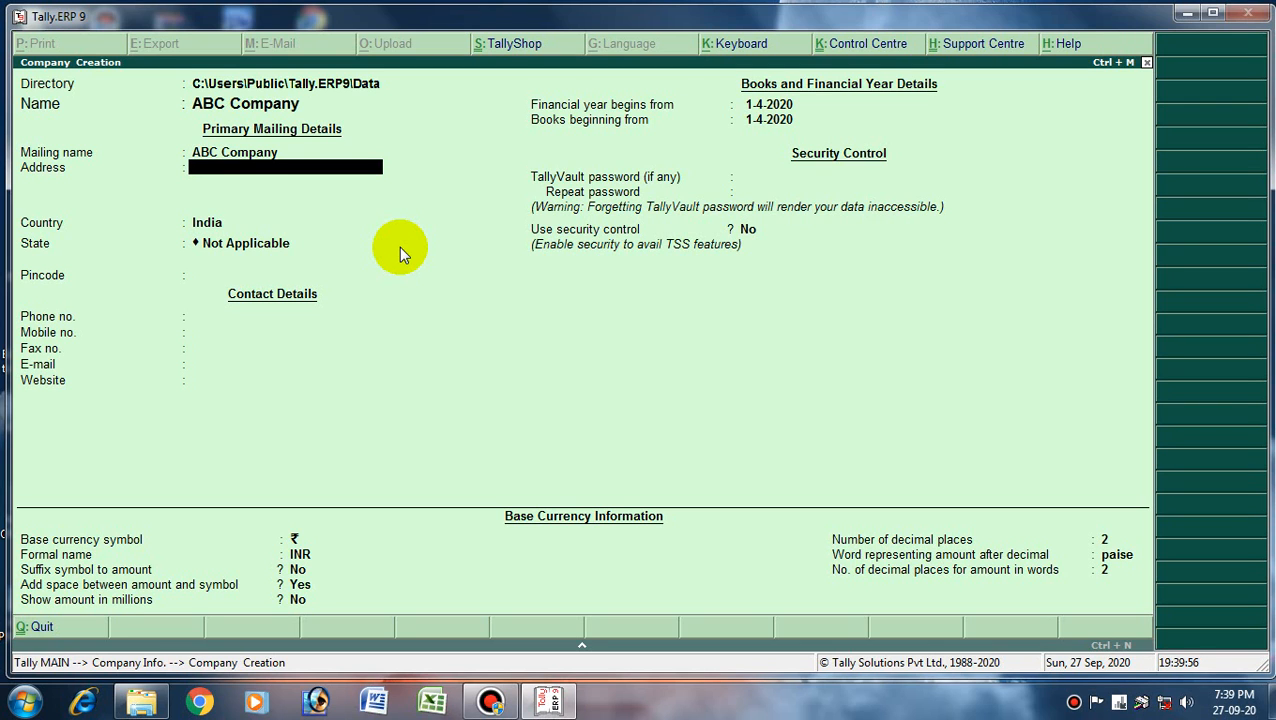
- Enter address Kolkata, country India, state West Bengal, no pincode, and the company's phone number
{"action": "type", "text": "Kolkata"}
{"action": "key", "text": "Return"}
{"action": "key", "text": "Return"}
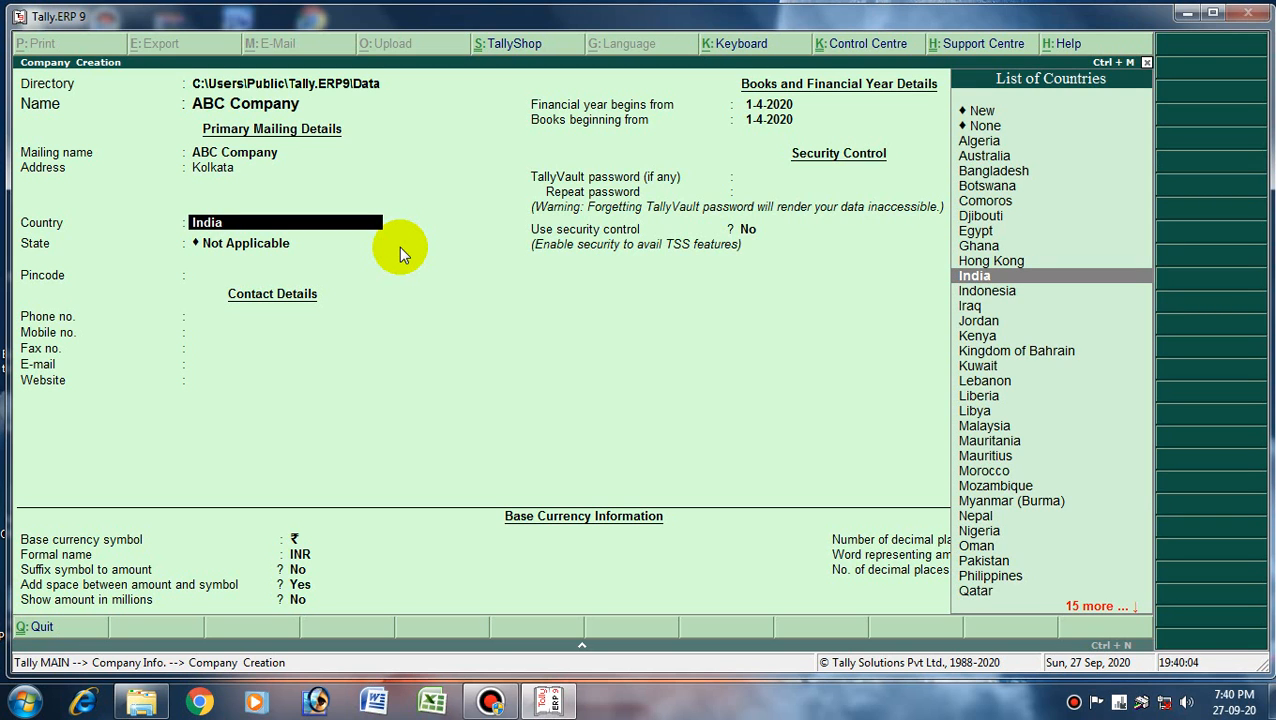
{"action": "key", "text": "Return"}
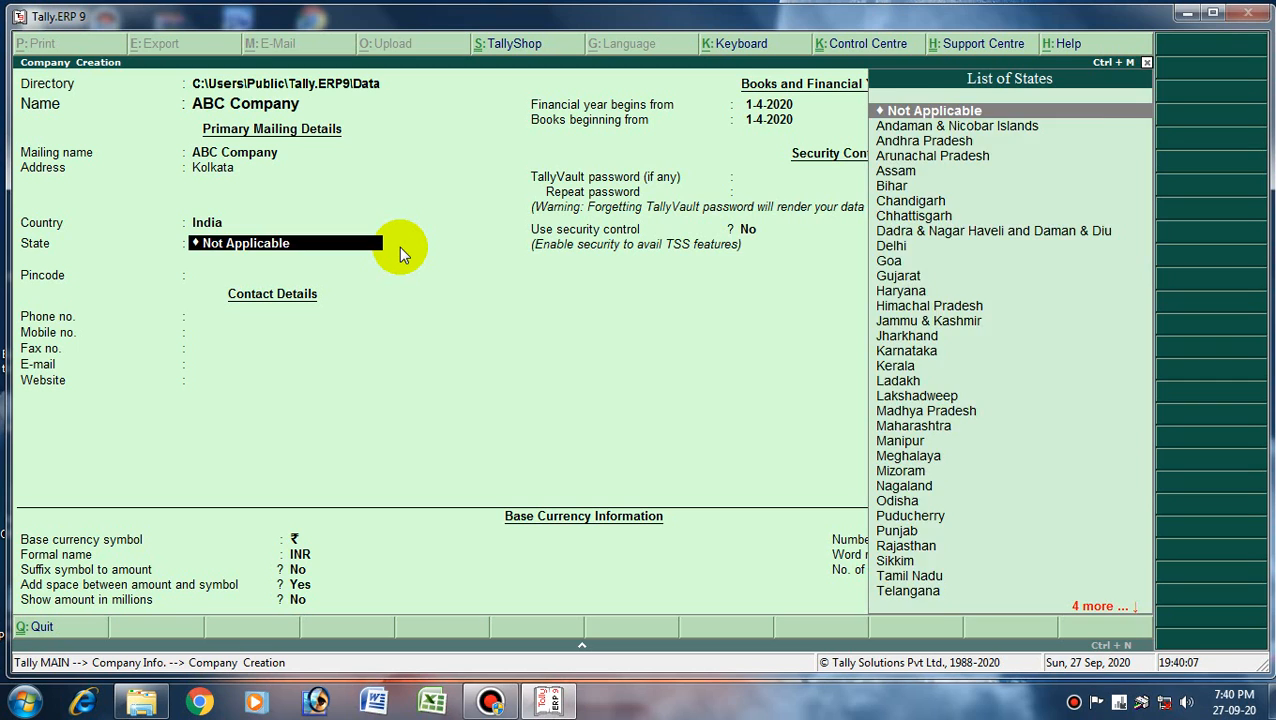
{"action": "type", "text": "W"}
{"action": "key", "text": "Return"}
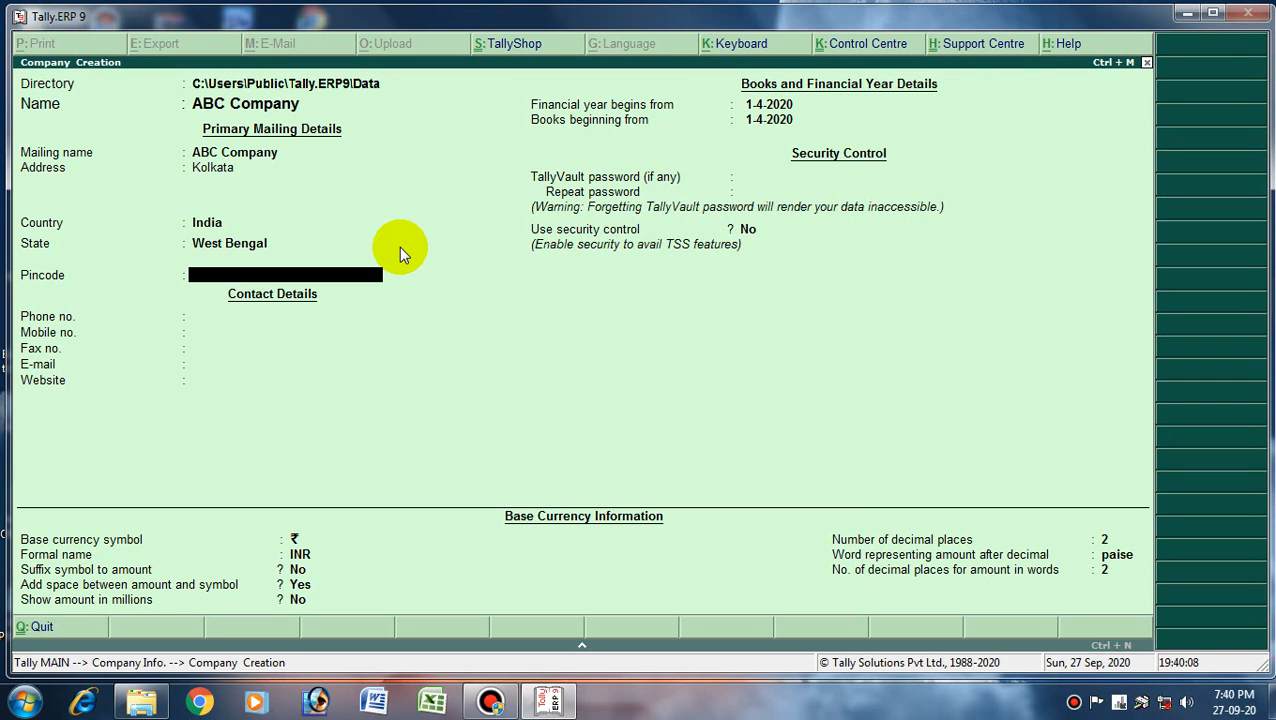
{"action": "key", "text": "Return"}
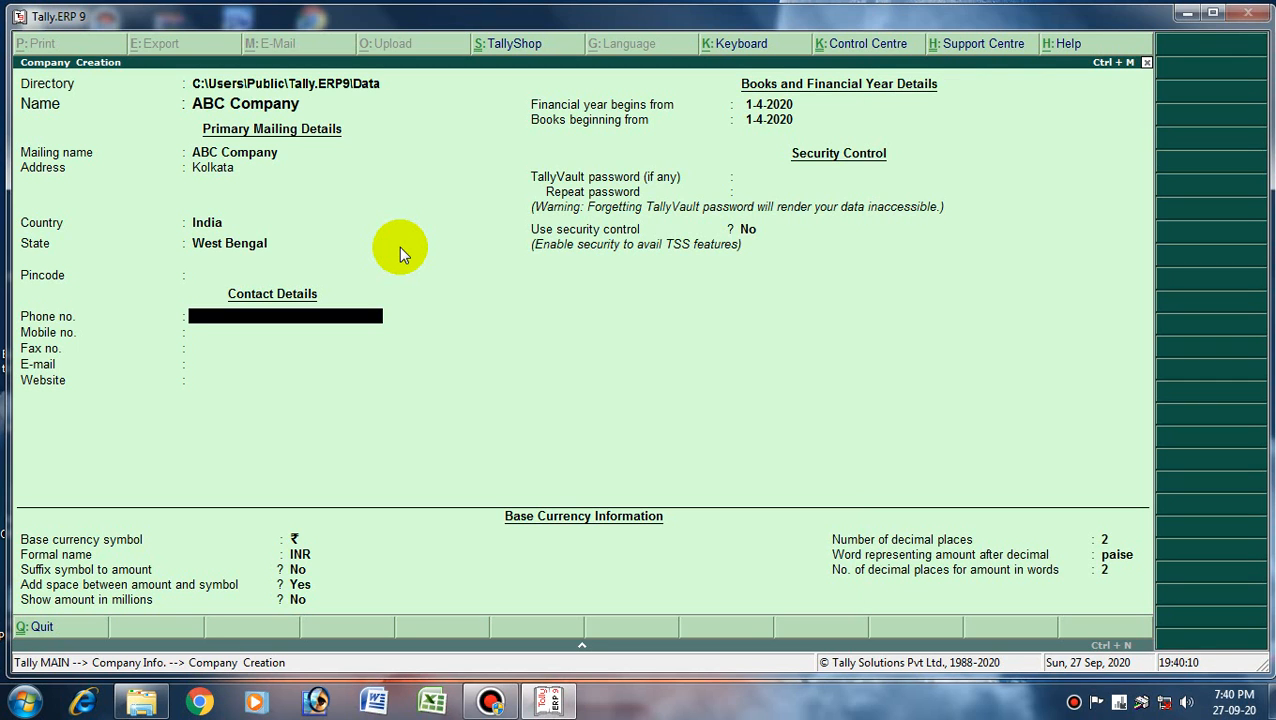
{"action": "key", "text": "Return"}
{"action": "key", "text": "Return"}
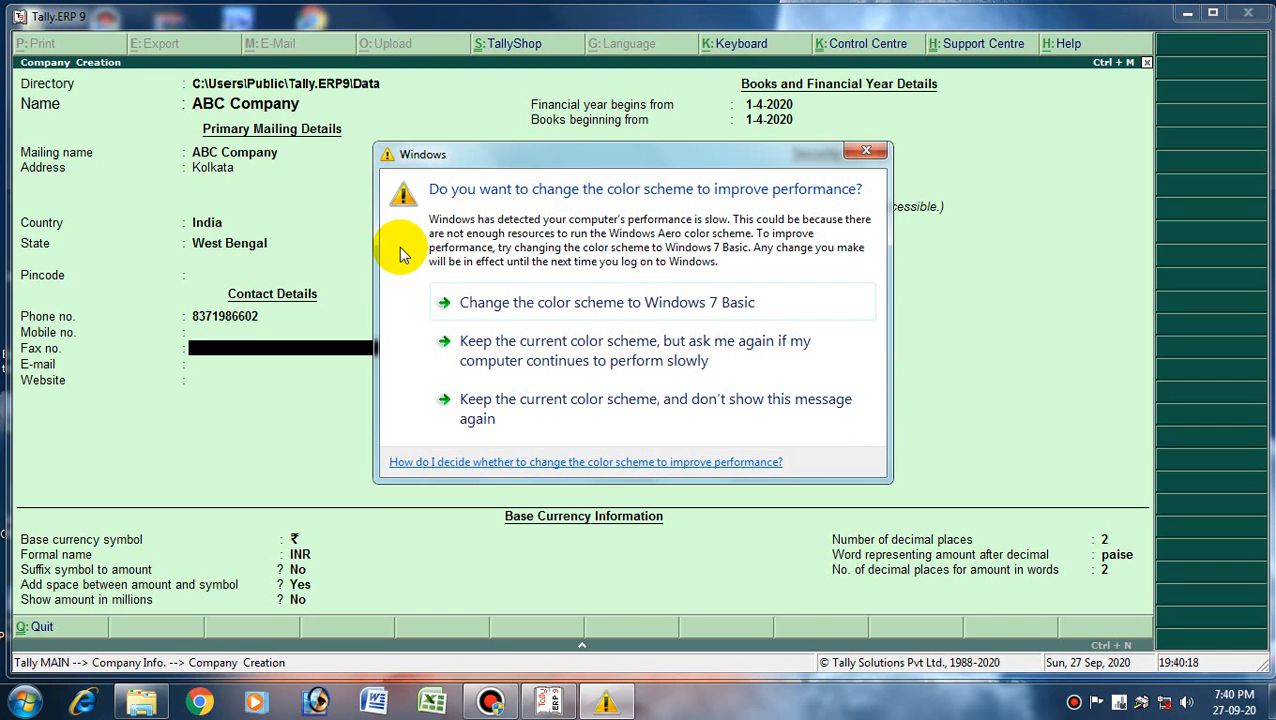
{"action": "left_click", "coordinate": [868, 153]}
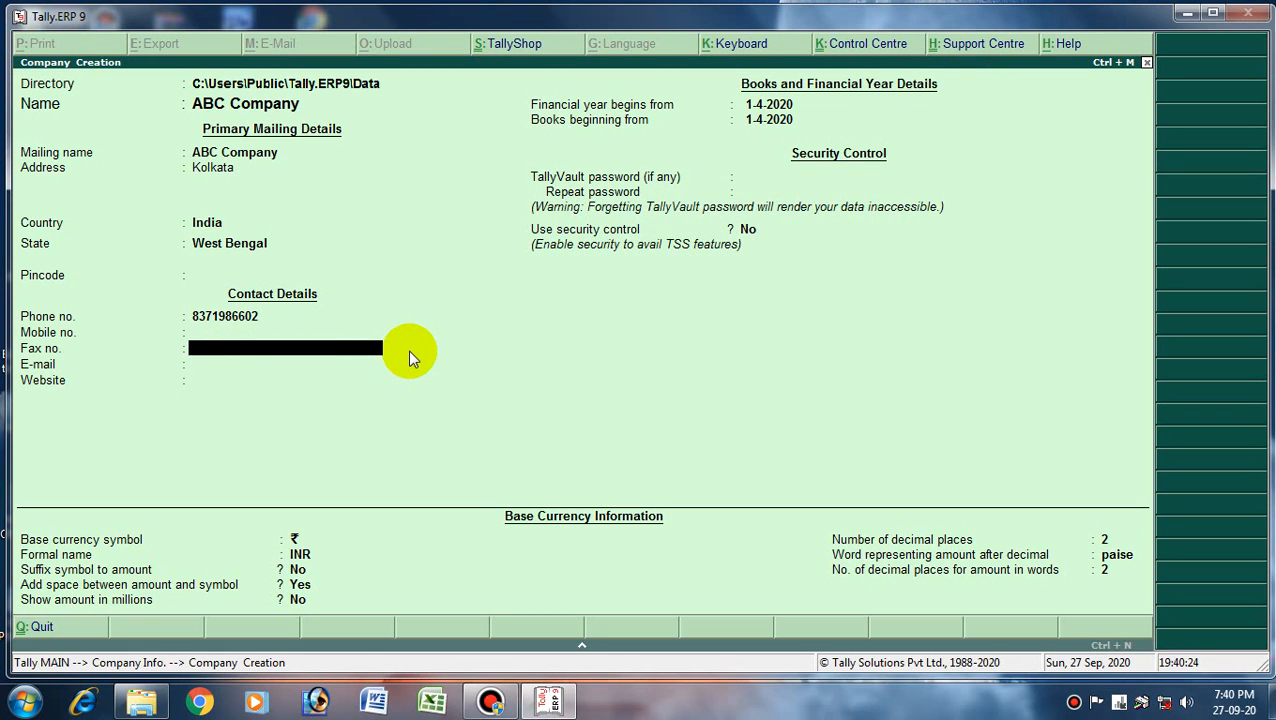
{"action": "type", "text": "254596"}
{"action": "key", "text": "Return"}
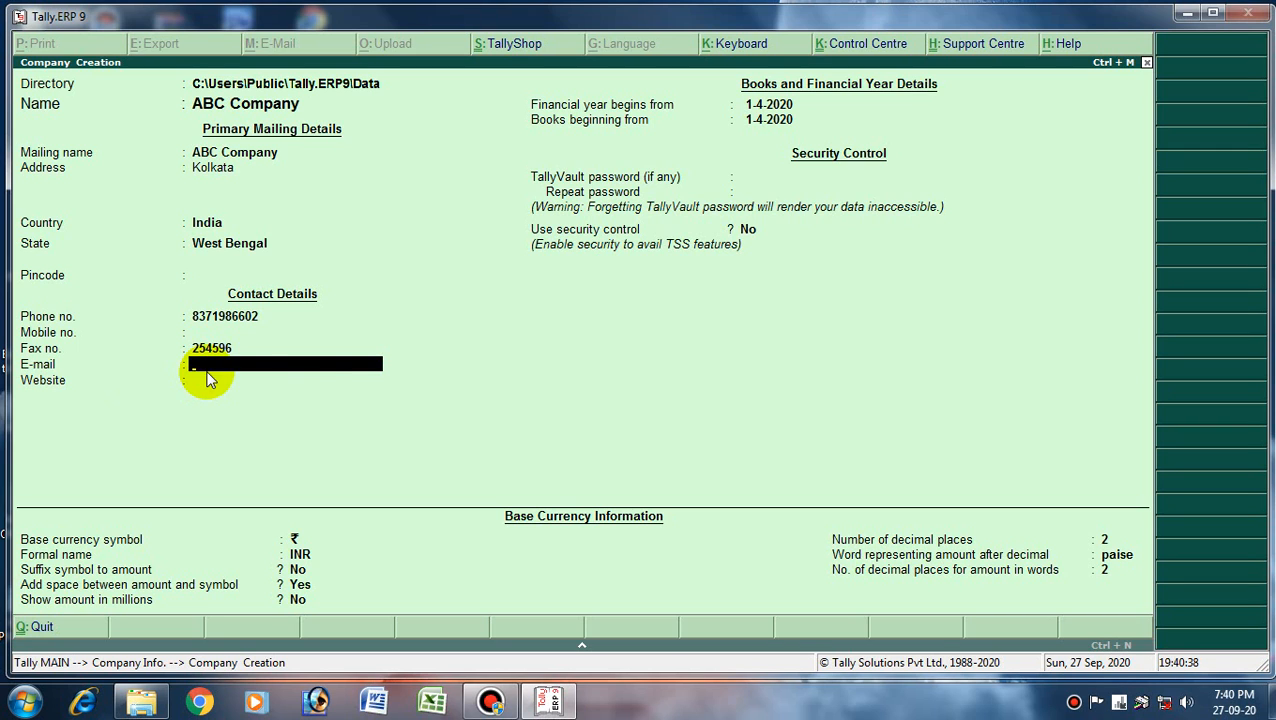
{"action": "key", "text": "Return"}
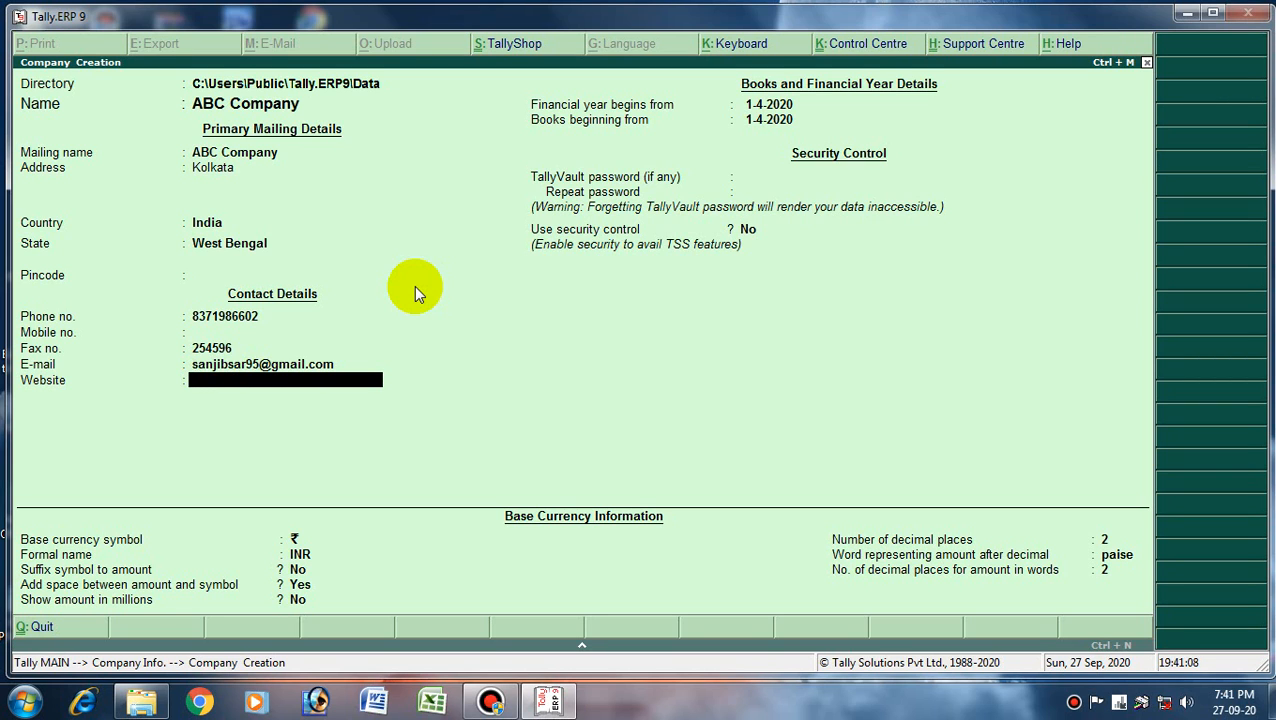
{"action": "type", "text": "ww"}
{"action": "key", "text": "BackSpace"}
{"action": "type", "text": "abcco.com"}
{"action": "key", "text": "Return"}
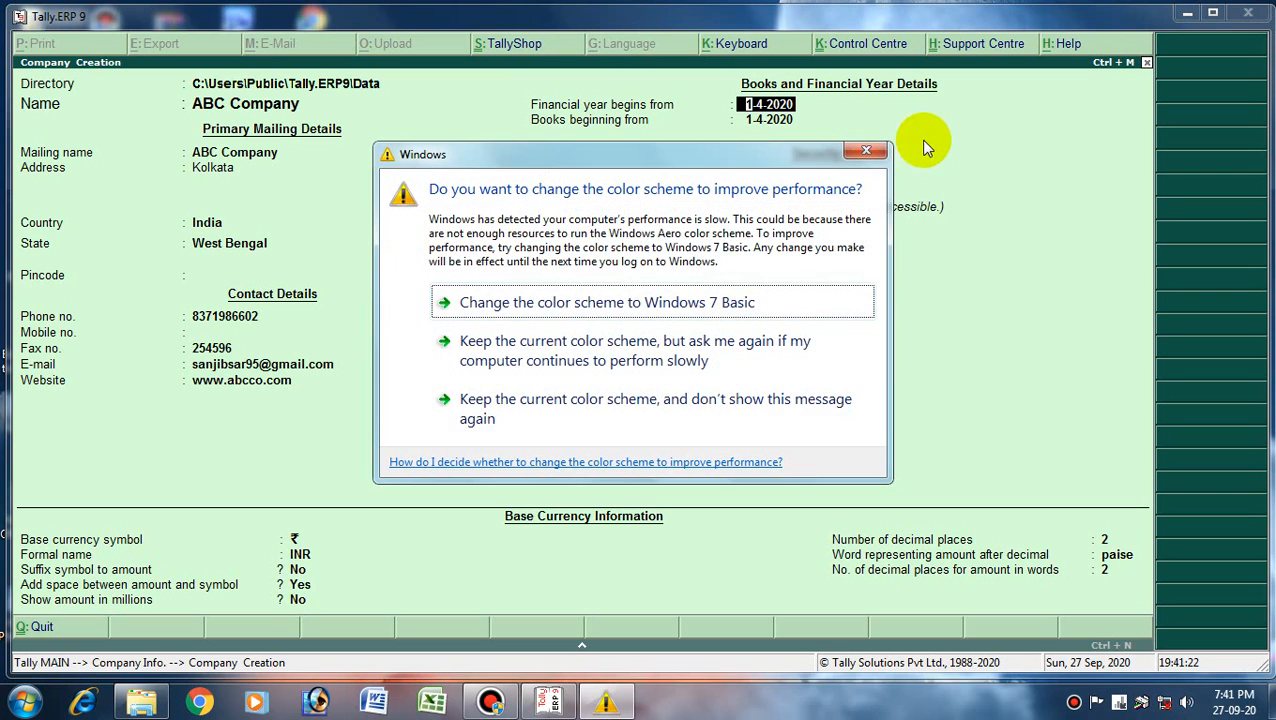
{"action": "left_click", "coordinate": [865, 150]}
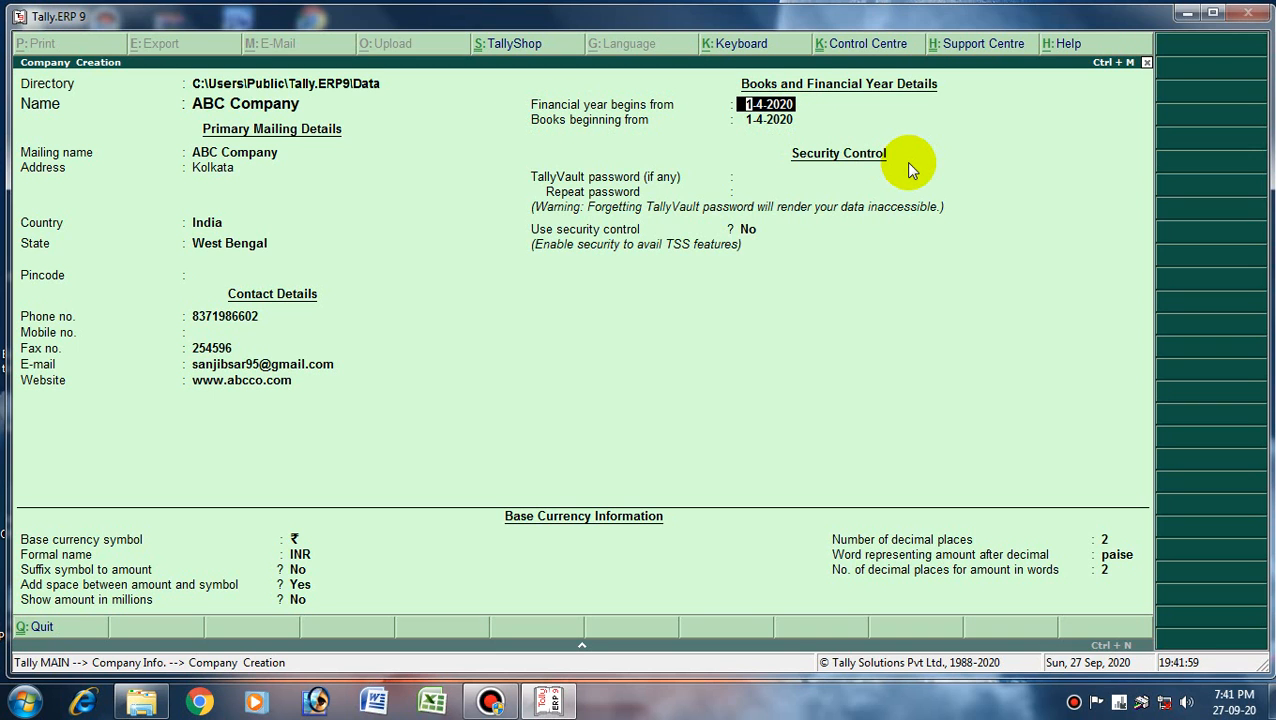
{"action": "key", "text": "Return"}
{"action": "key", "text": "Return"}
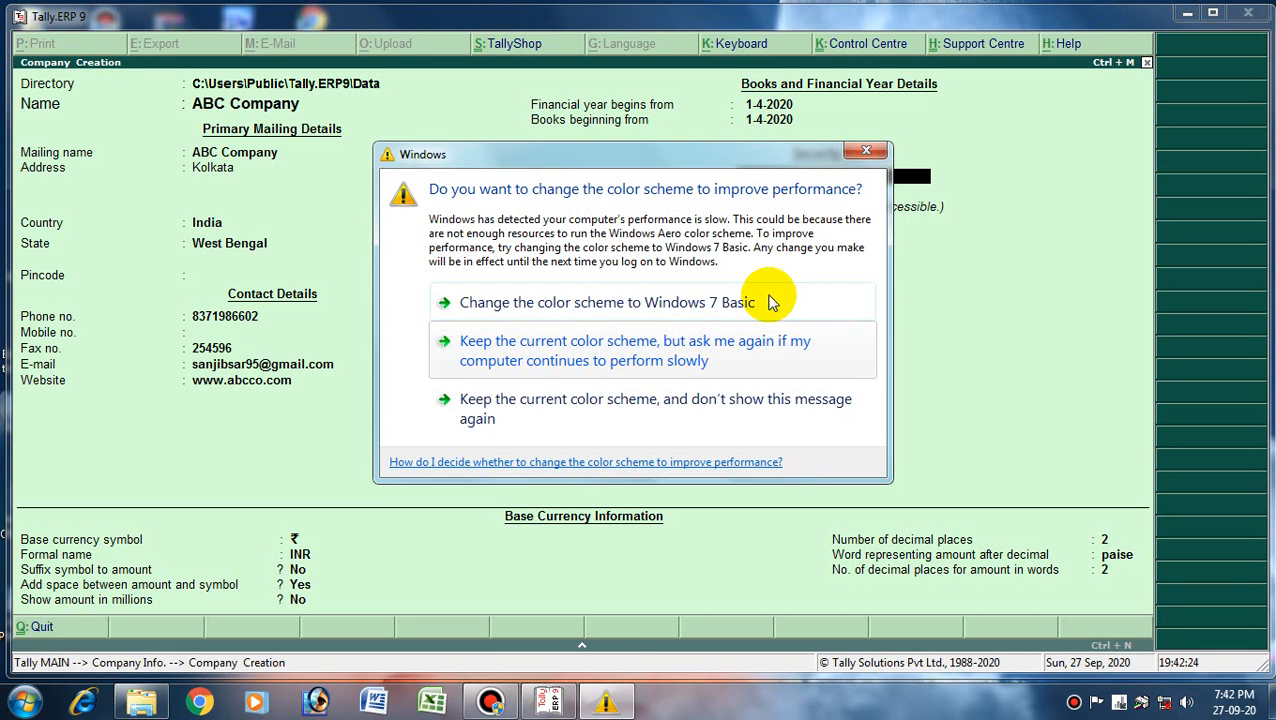
- Set and confirm a TallyVault password, keeping the default ₹/INR base currency settings
{"action": "left_click", "coordinate": [873, 152]}
{"action": "type", "text": "a********"}
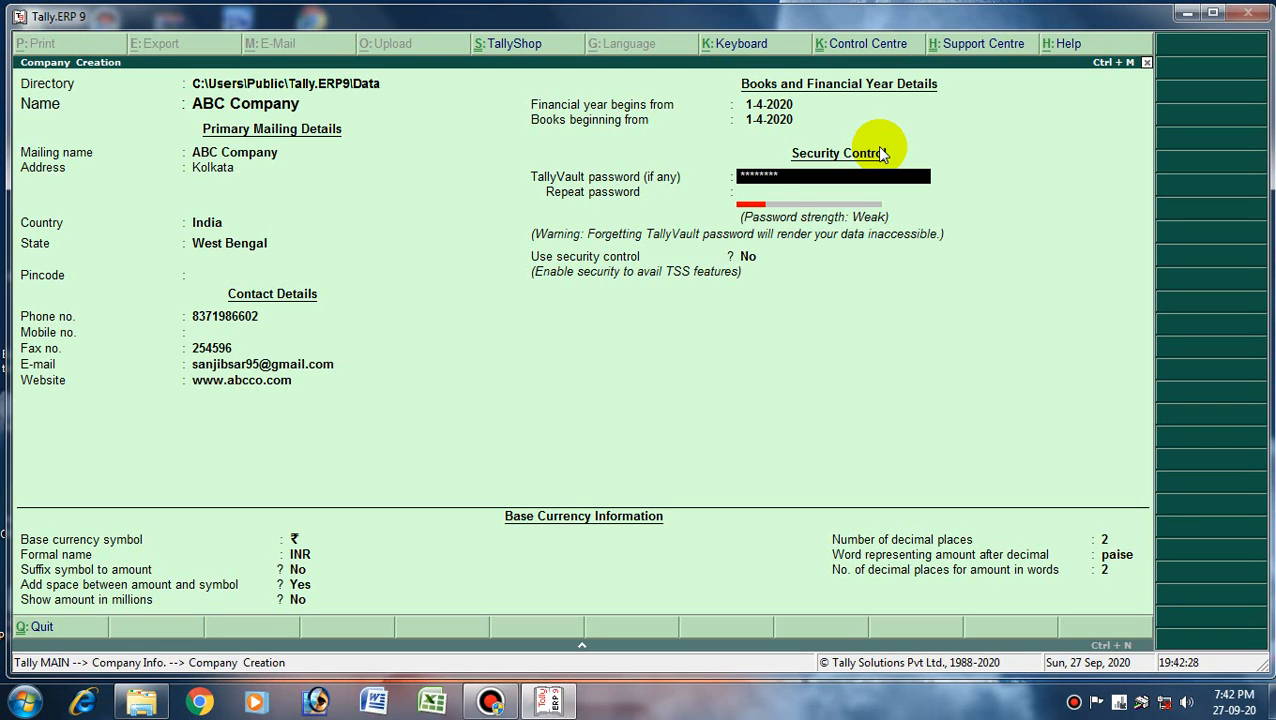
{"action": "key", "text": "Return"}
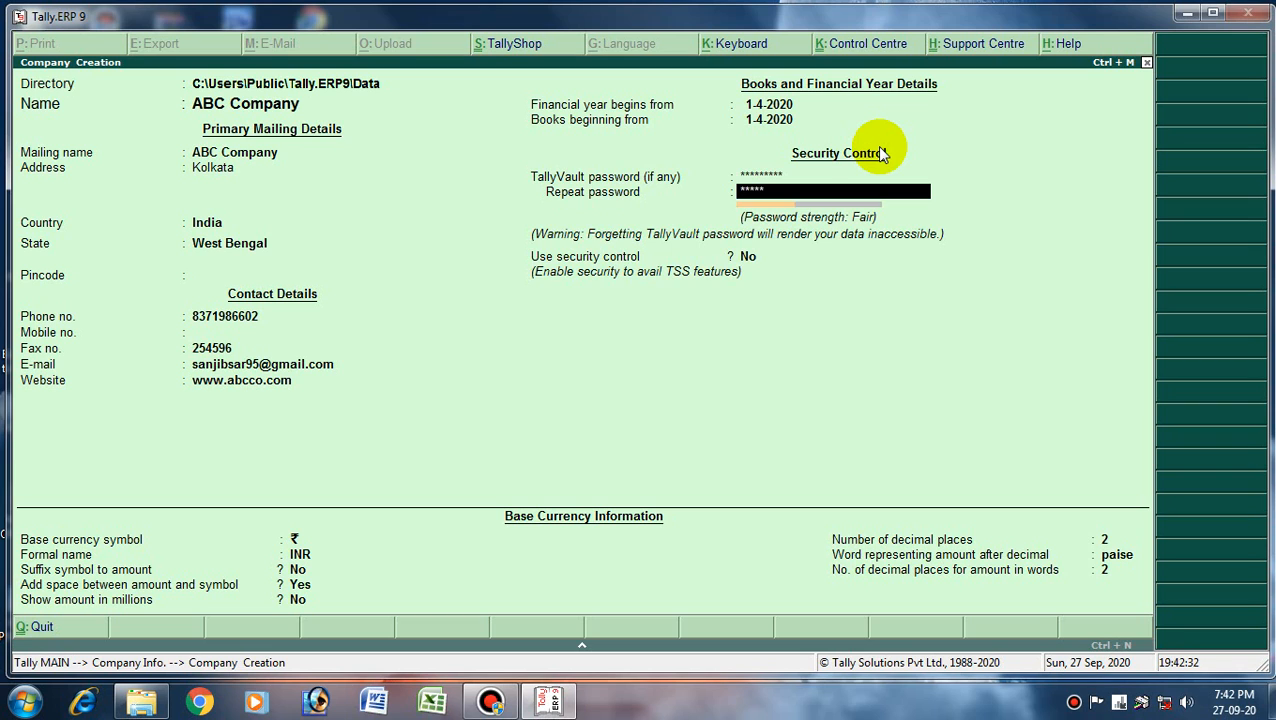
{"action": "key", "text": "Return"}
{"action": "key", "text": "Return"}
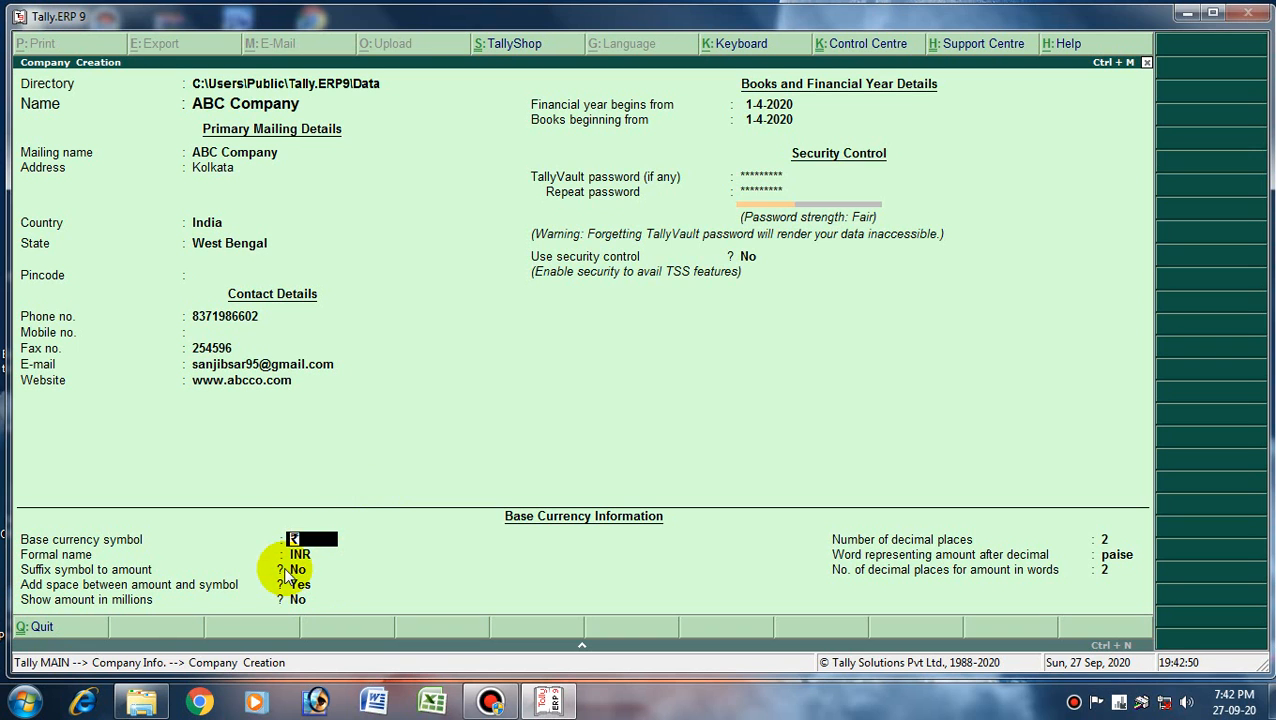
{"action": "key", "text": "Return"}
{"action": "key", "text": "Return"}
{"action": "key", "text": "Return"}
{"action": "key", "text": "Return"}
{"action": "key", "text": "Return"}
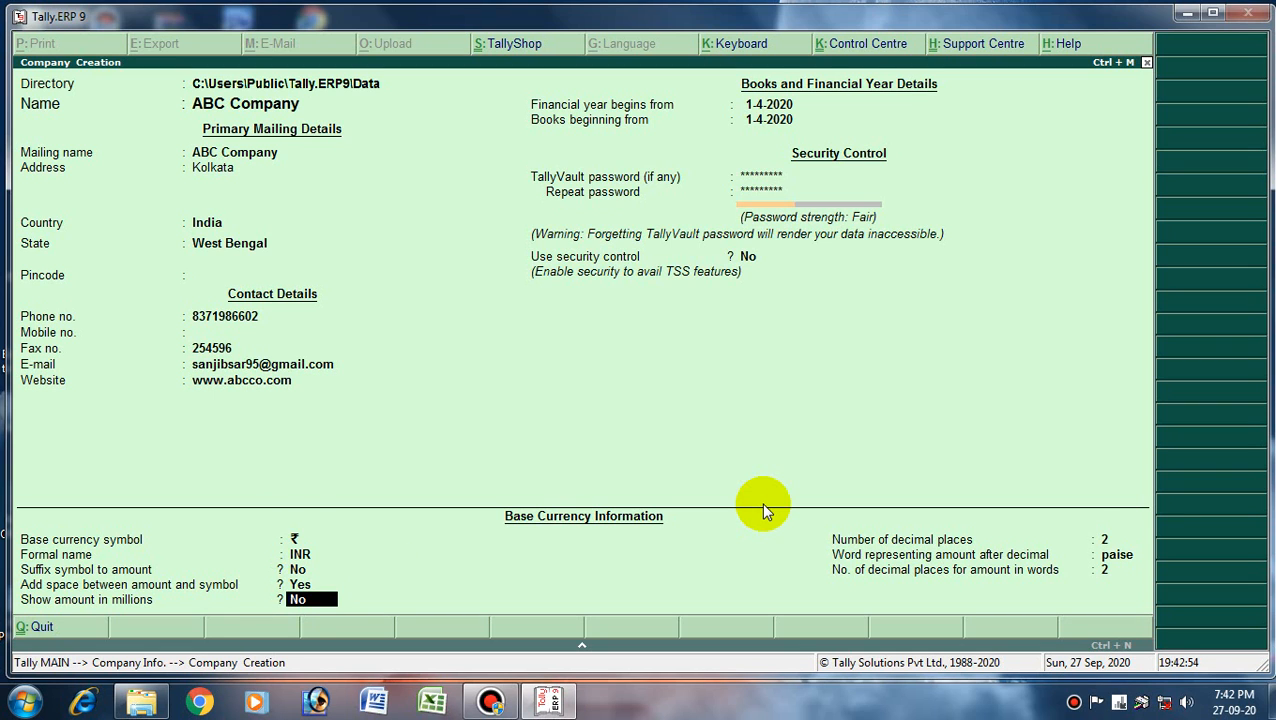
{"action": "key", "text": "Return"}
{"action": "key", "text": "Return"}
{"action": "key", "text": "Return"}
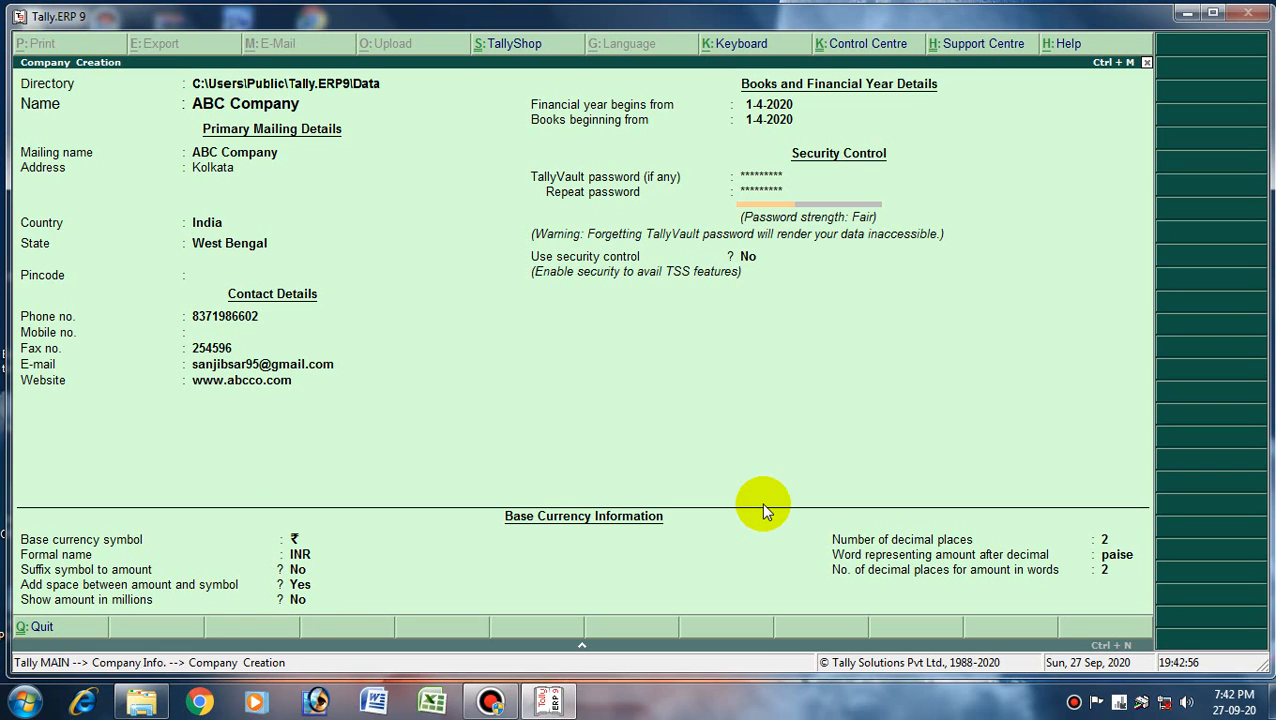
{"action": "key", "text": "Return"}
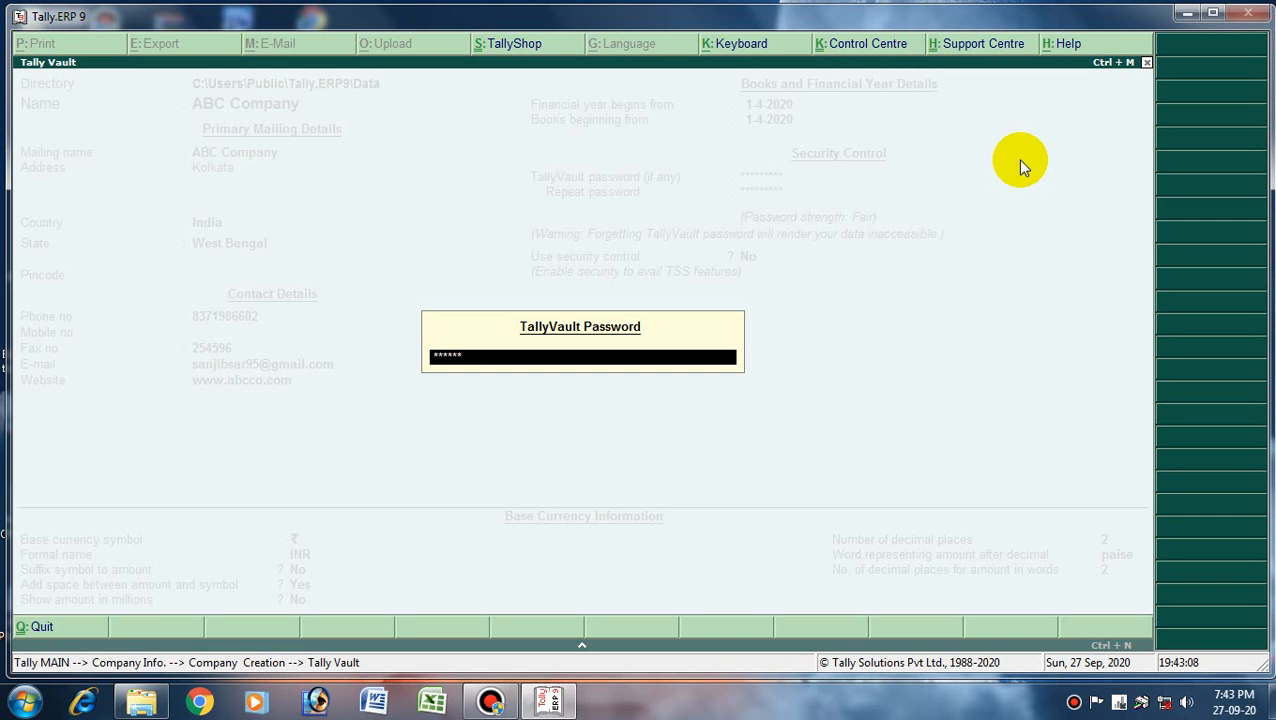
- Enter the TallyVault password to load the saved ABC Company at Gateway of Tally
{"action": "key", "text": "Return"}
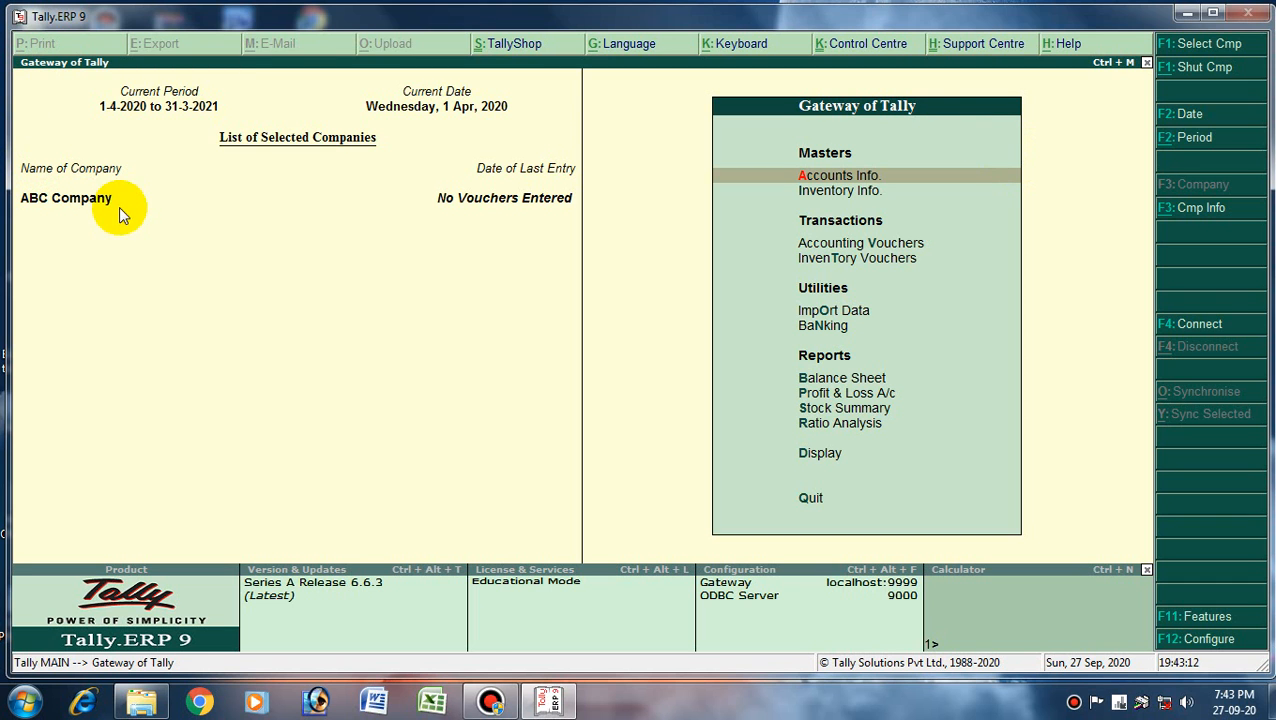
{"action": "left_click", "coordinate": [492, 704]}
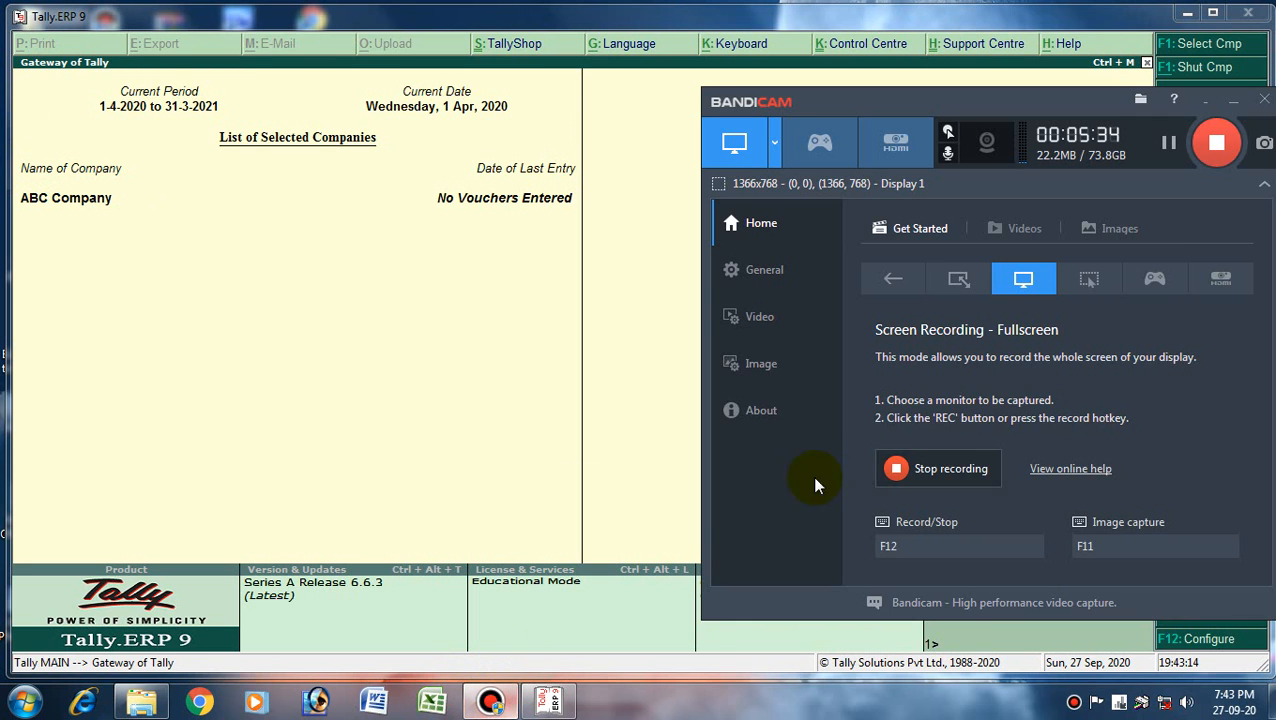